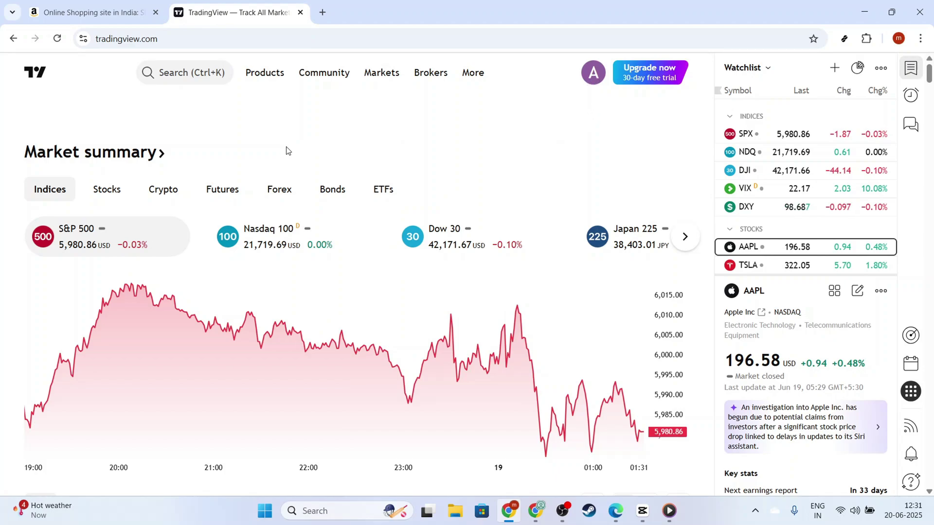
Step: Look over the account menu, then dismiss it and scroll the home page
left_click(593, 78)
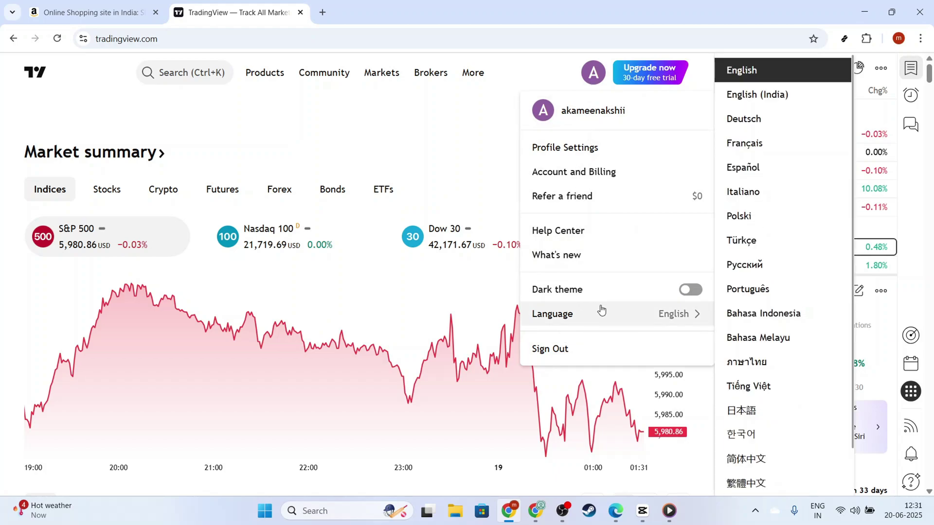
left_click(440, 141)
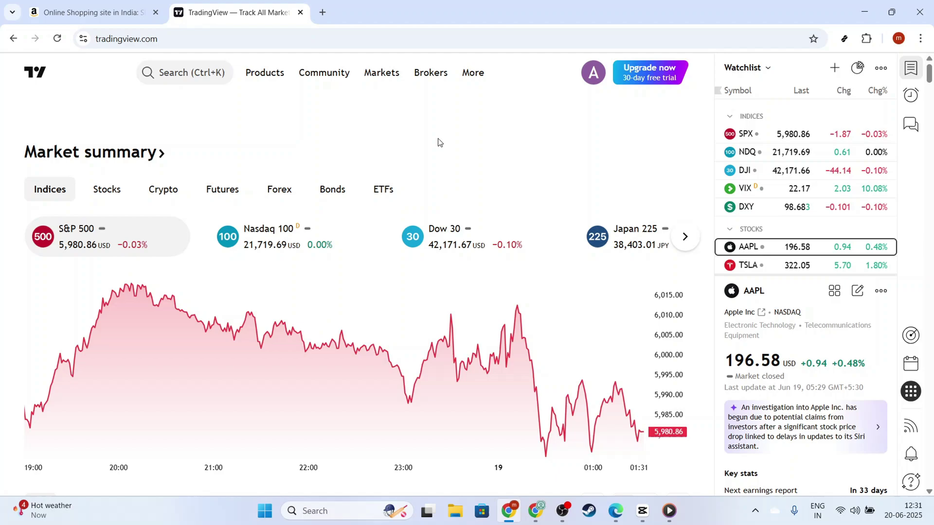
scroll(319, 217, "down", 8)
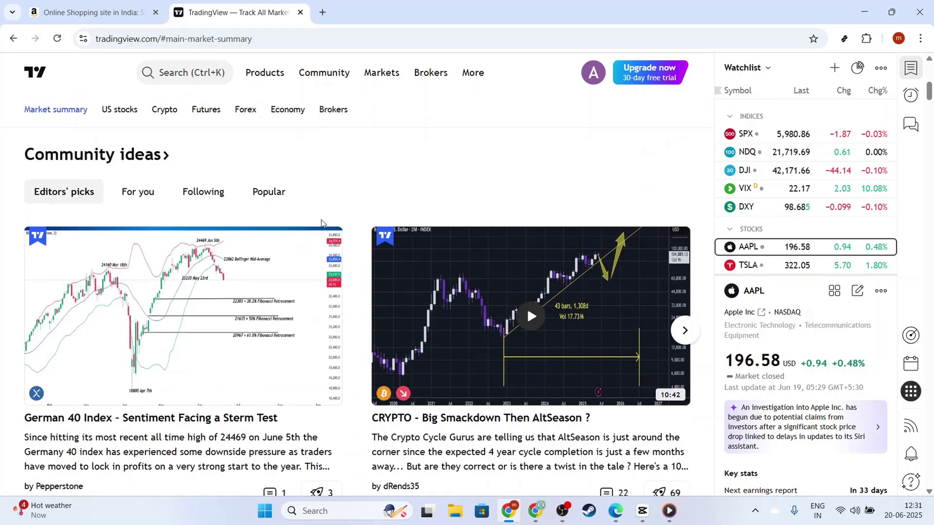
scroll(363, 204, "up", 8)
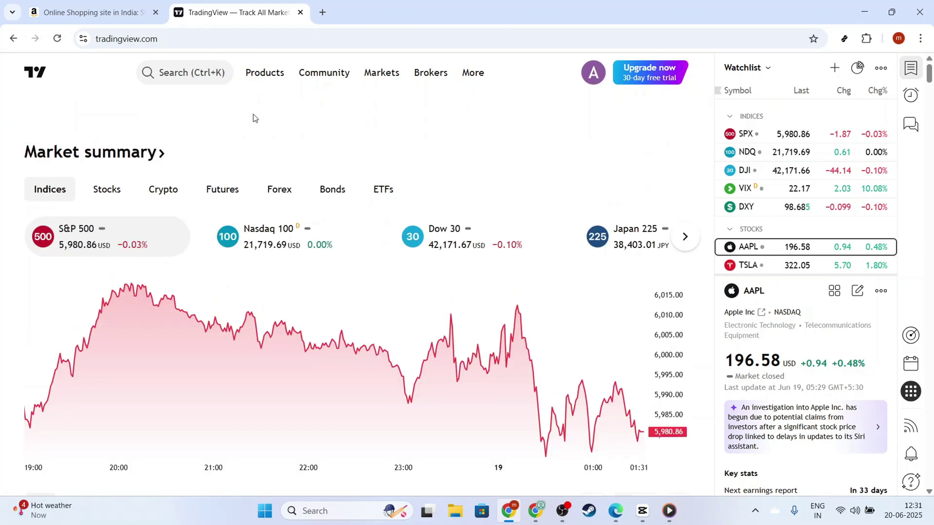
Step: Open Profile Settings, then Account and Billing, from the avatar menu
left_click(594, 80)
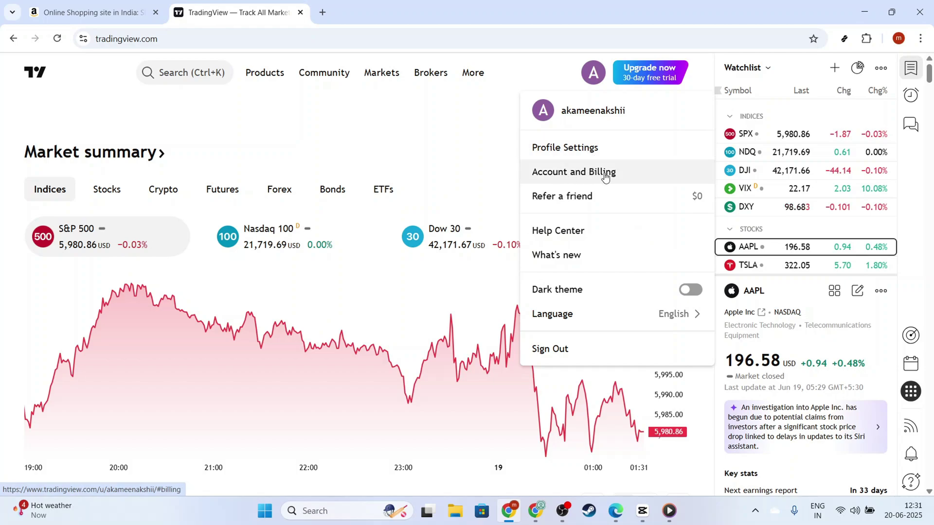
left_click(583, 156)
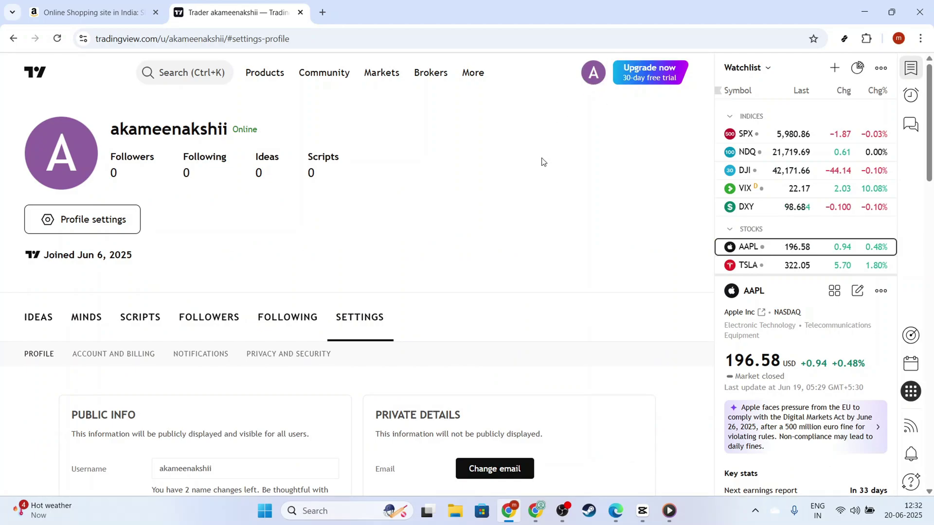
left_click(594, 72)
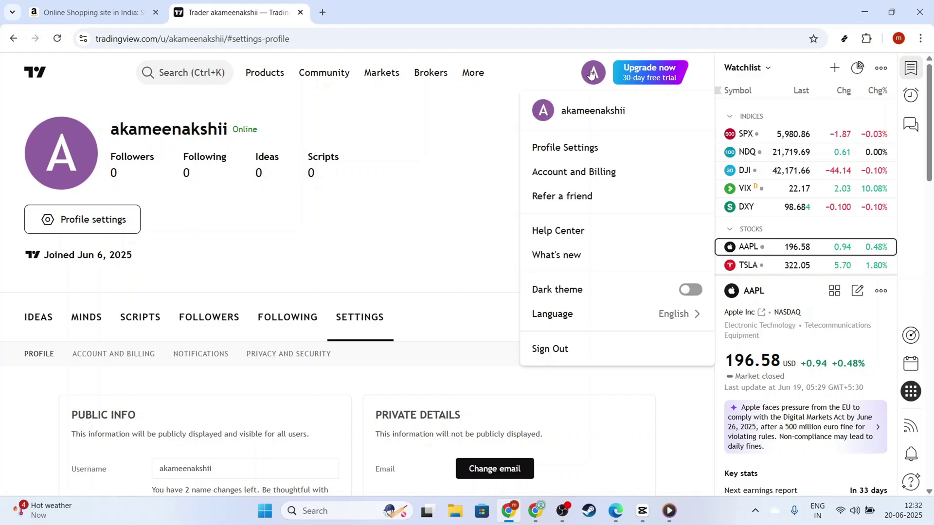
left_click(604, 172)
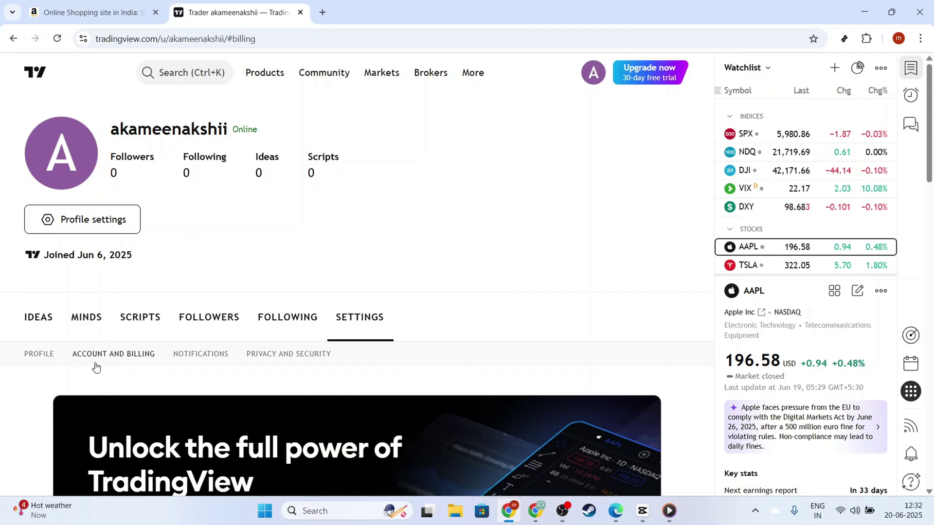
Step: Review the billing page: subscriber status not declared, current plan Basic Free
scroll(224, 293, "down", 10)
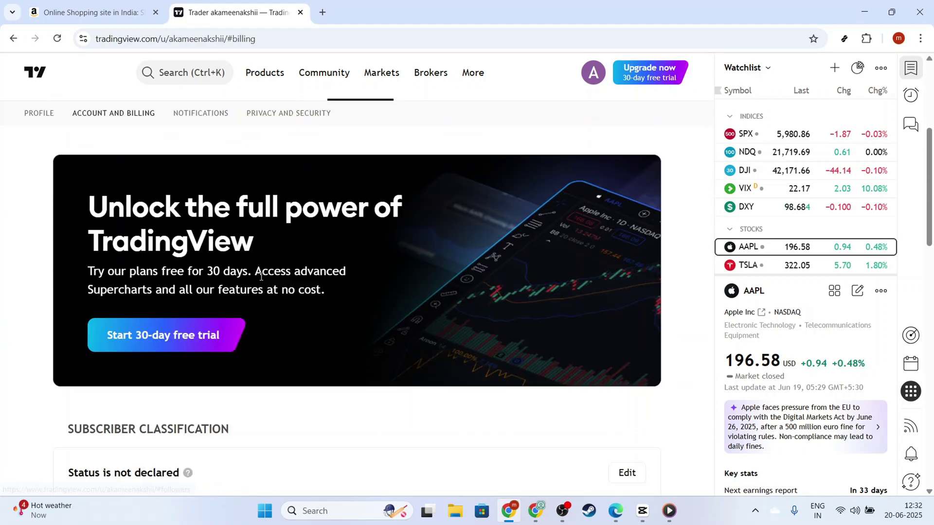
scroll(185, 293, "down", 6)
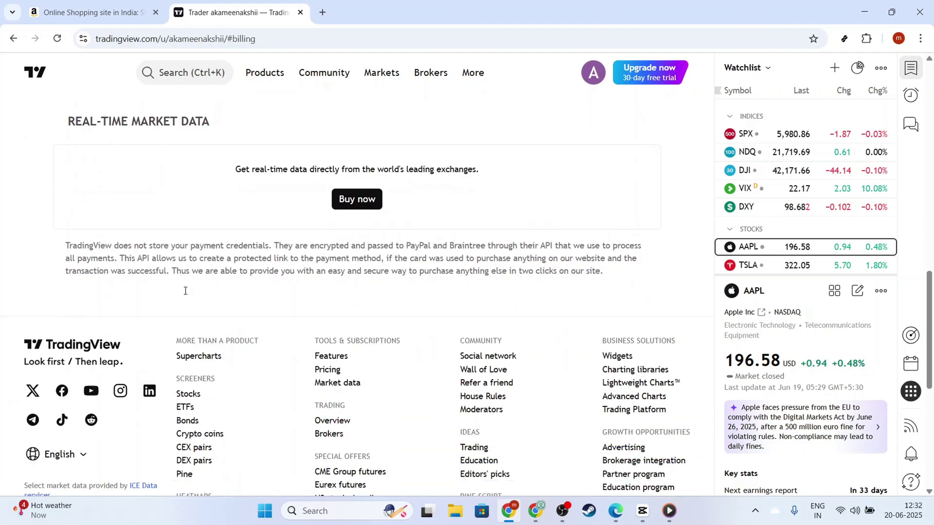
scroll(457, 243, "up", 8)
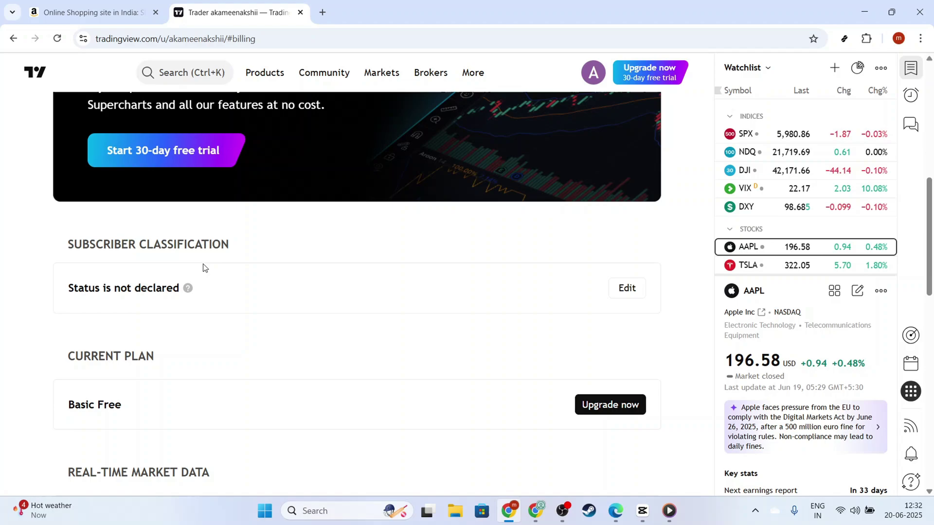
scroll(218, 302, "up", 1)
left_click_drag(229, 300, 66, 305)
left_click(276, 306)
scroll(290, 305, "up", 4)
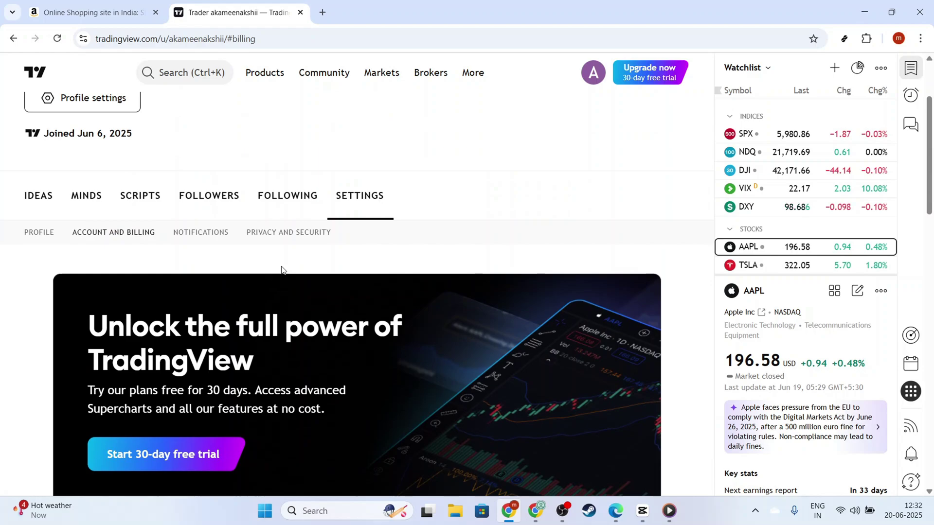
scroll(287, 265, "down", 6)
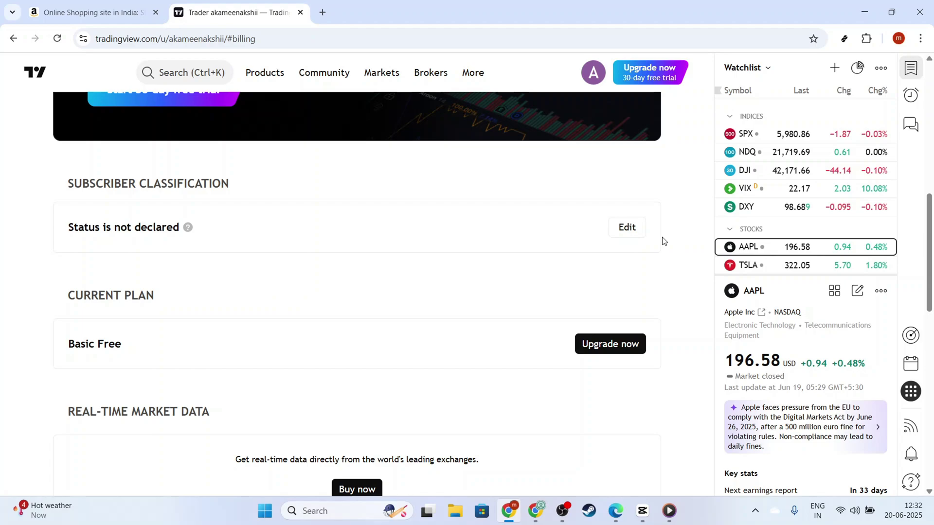
Step: Try Non-professional and Professional subscriber status without saving, then go back to the home page
left_click(628, 229)
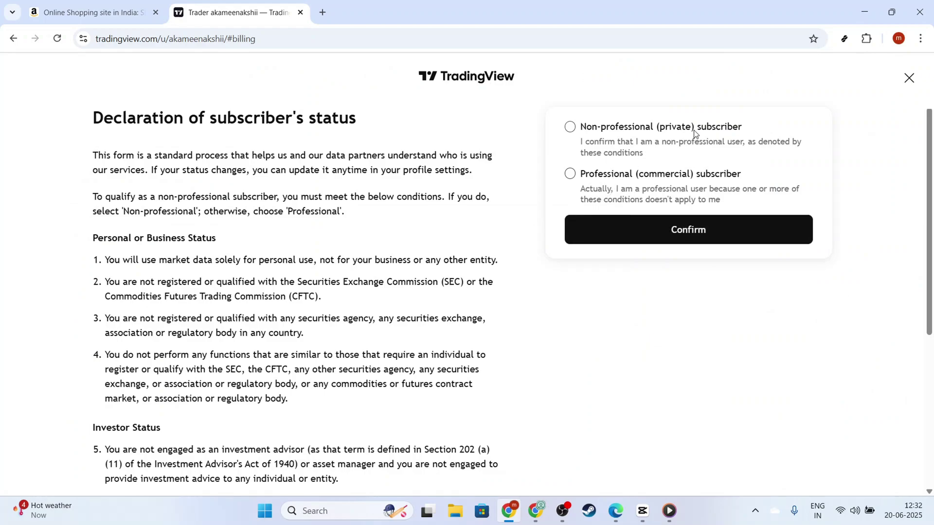
left_click(596, 141)
left_click(570, 174)
left_click(571, 138)
left_click(12, 44)
left_click(13, 41)
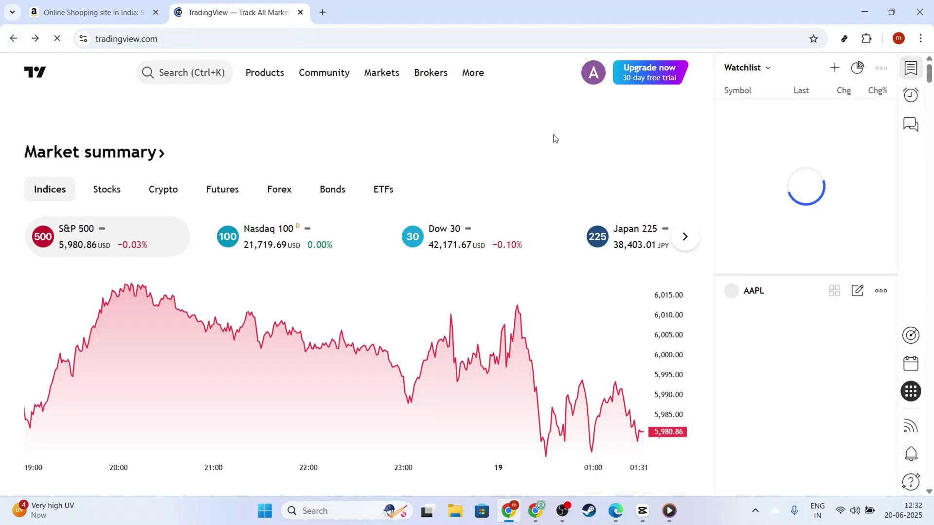
Step: Reopen the Account and Billing settings from the avatar menu and scroll through them
left_click(594, 80)
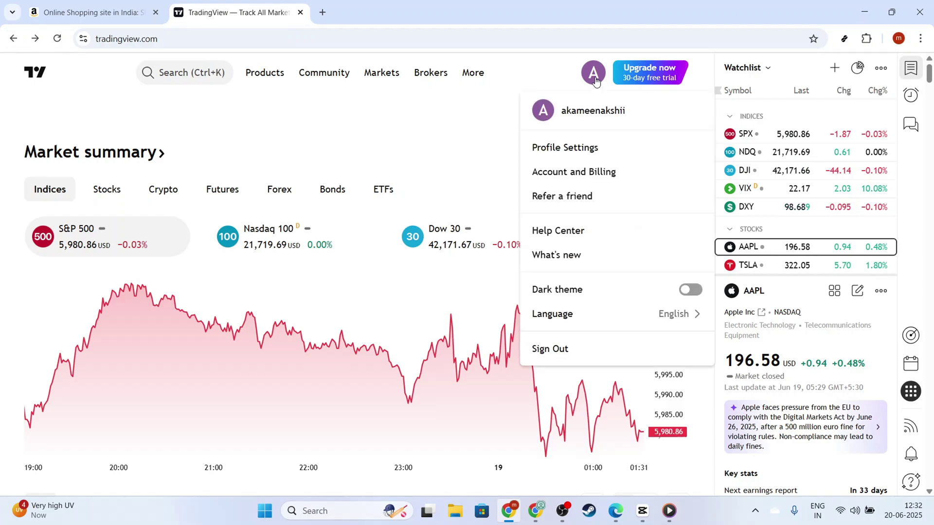
left_click(602, 173)
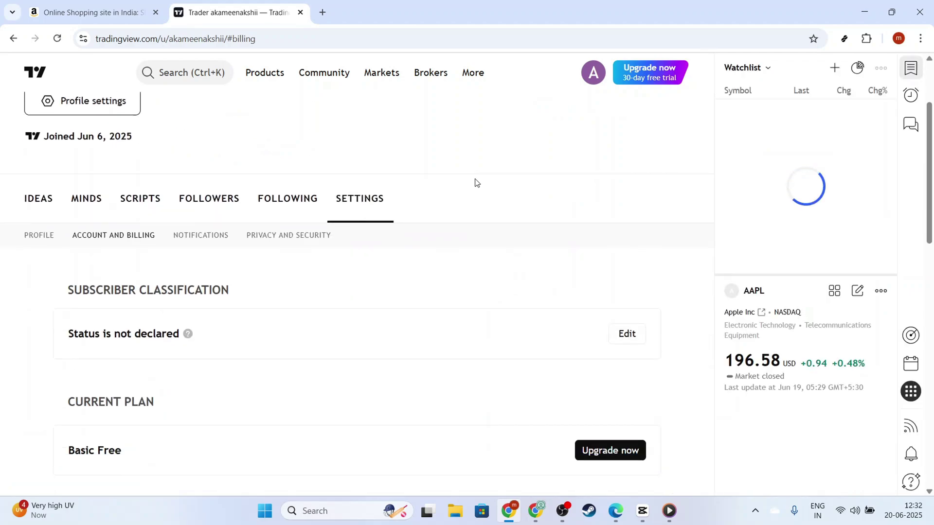
scroll(557, 243, "down", 4)
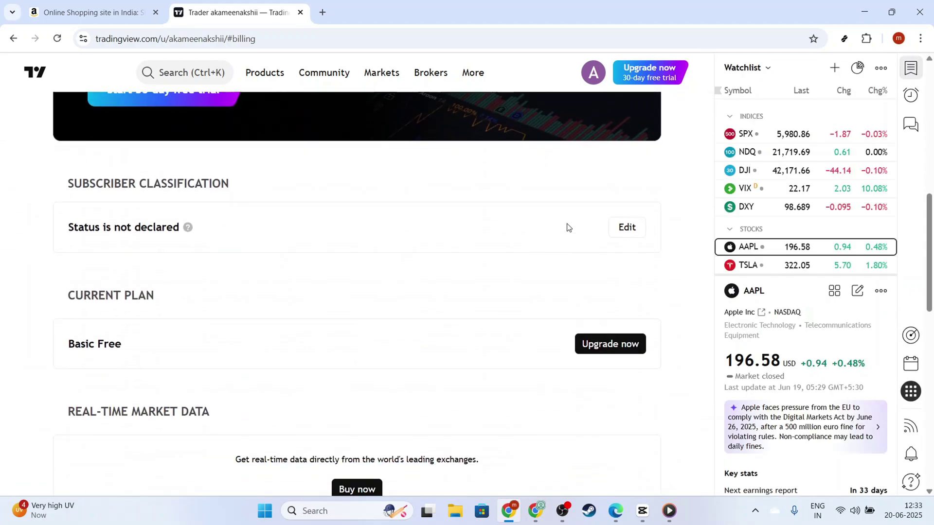
scroll(360, 311, "down", 4)
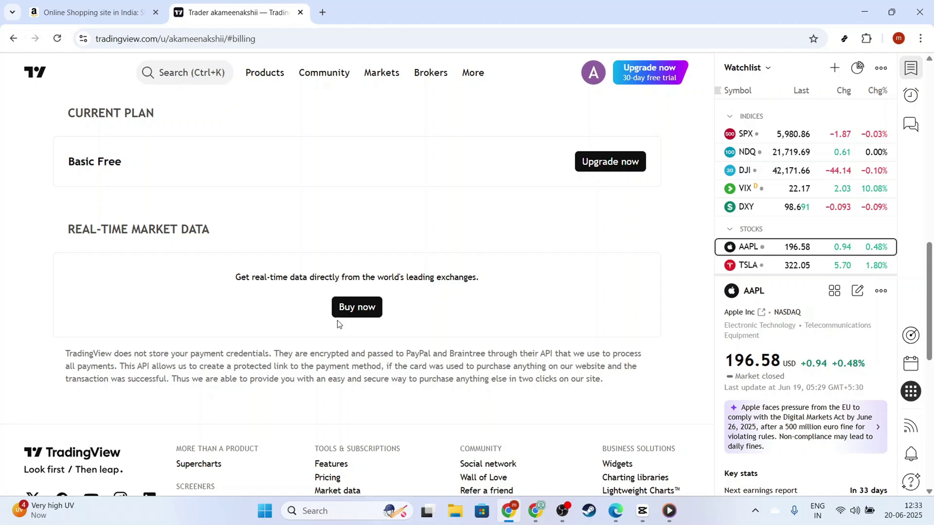
scroll(385, 296, "up", 12)
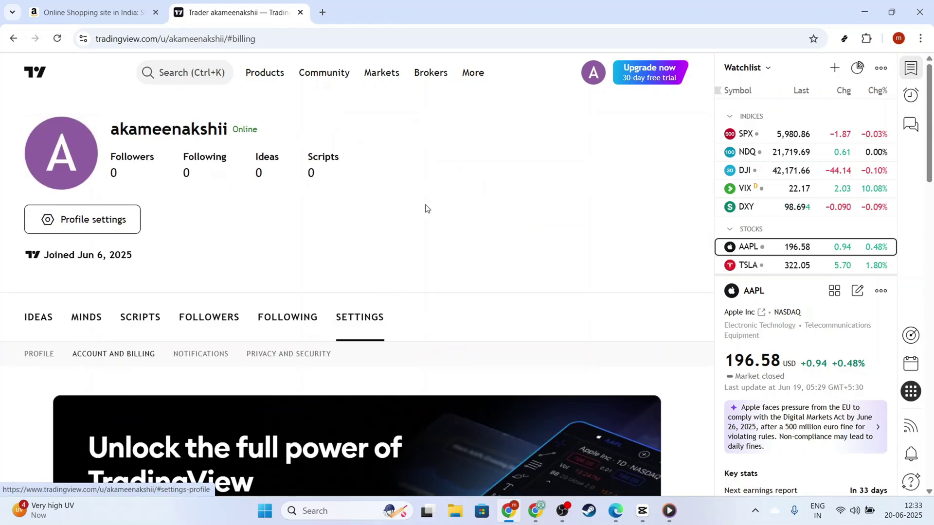
Step: Browse the popular symbols list (GOLD, XAUUSD, BTCUSDT) in symbol search, then close it
left_click(199, 73)
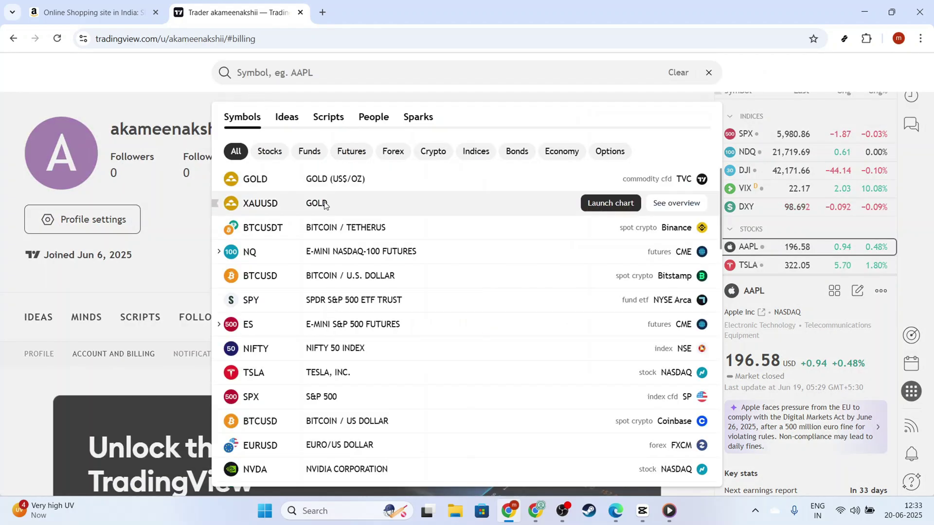
scroll(353, 308, "down", 10)
scroll(353, 308, "up", 10)
scroll(479, 366, "down", 2)
scroll(477, 366, "down", 10)
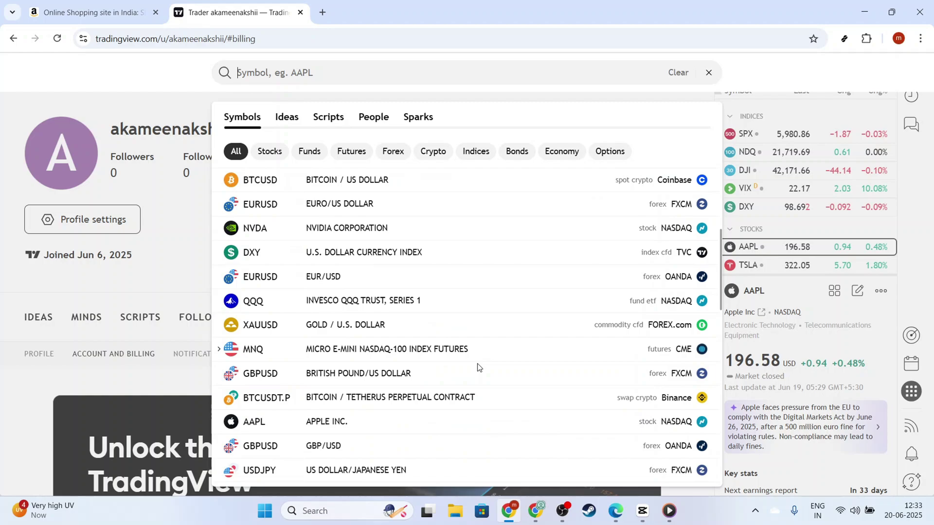
scroll(481, 365, "down", 4)
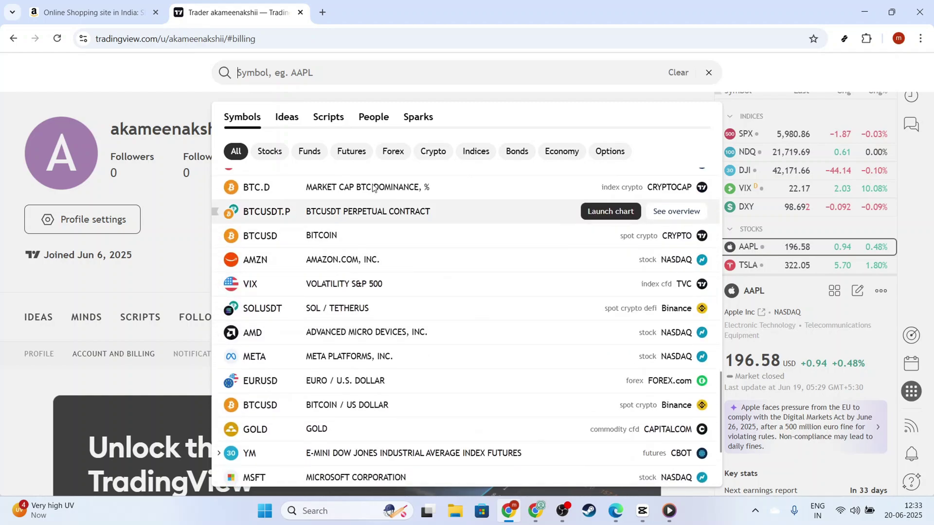
left_click(710, 72)
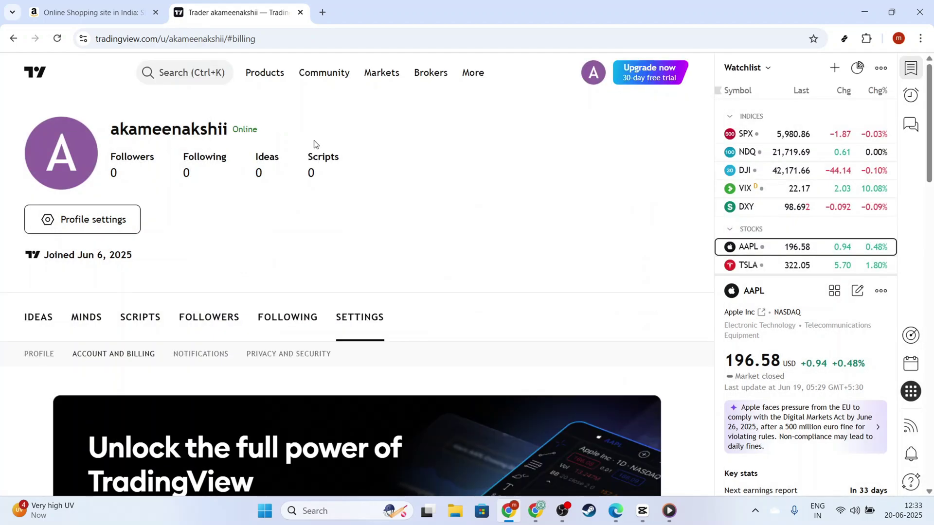
Step: Check the available interface languages in the account menu
left_click(593, 73)
left_click(552, 314)
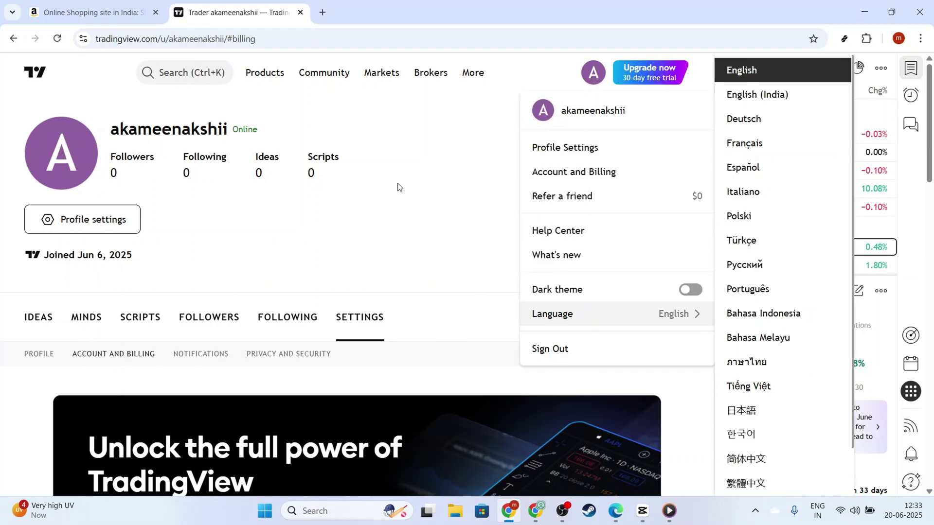
left_click(407, 140)
Step: Look over the watchlist display settings, then bring up the account menu again
left_click(883, 68)
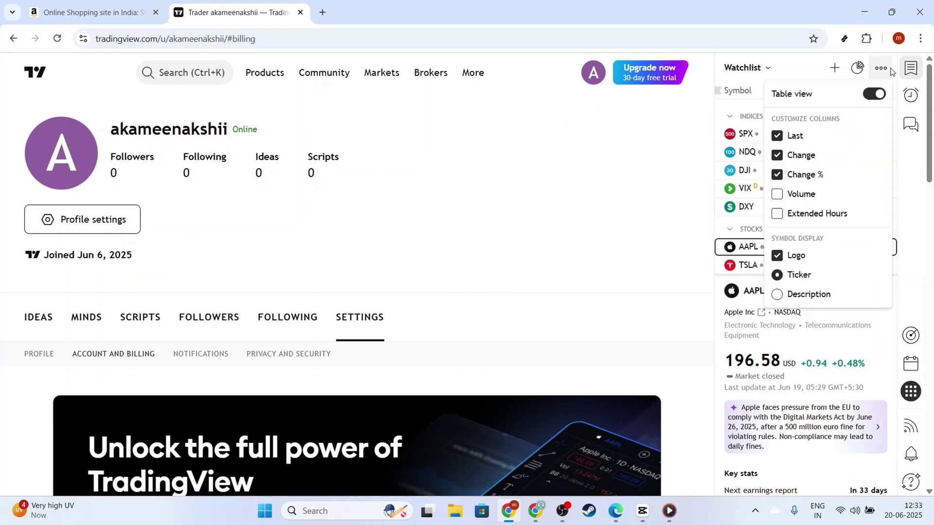
left_click(614, 191)
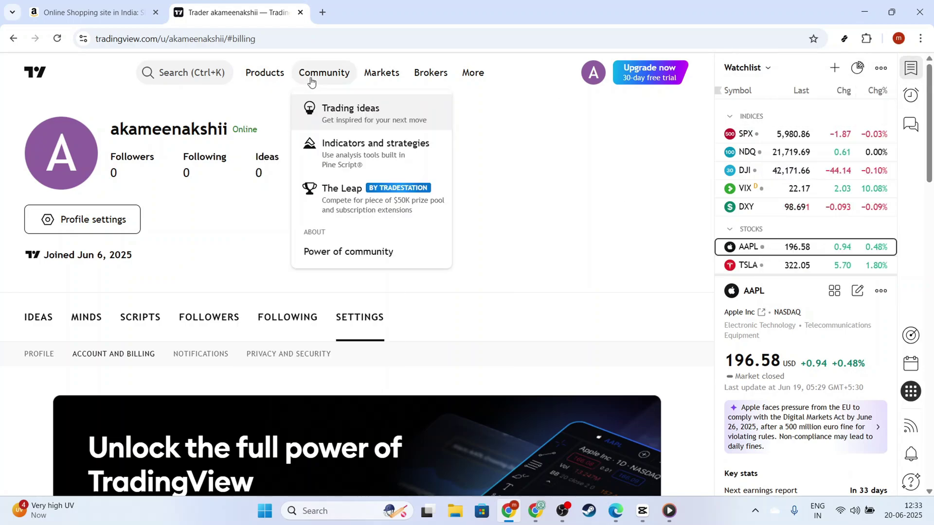
mouse_move(385, 80)
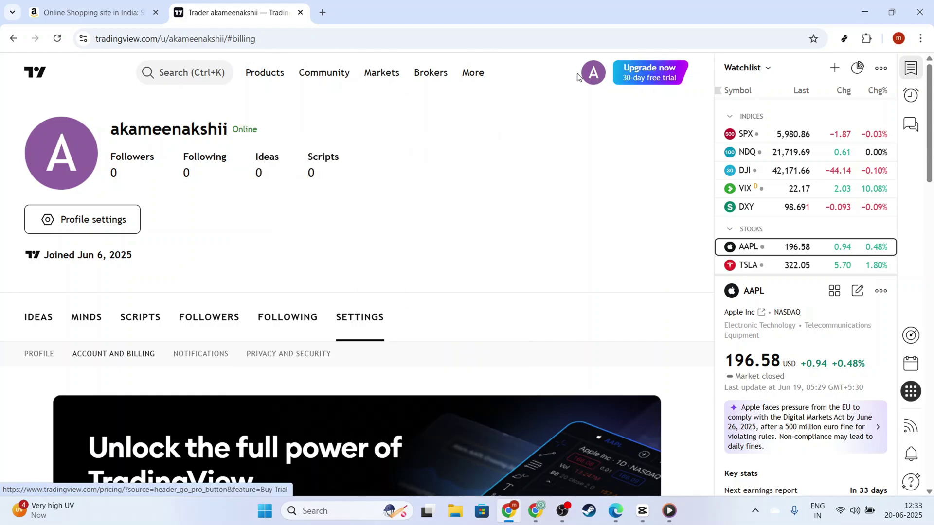
left_click(598, 78)
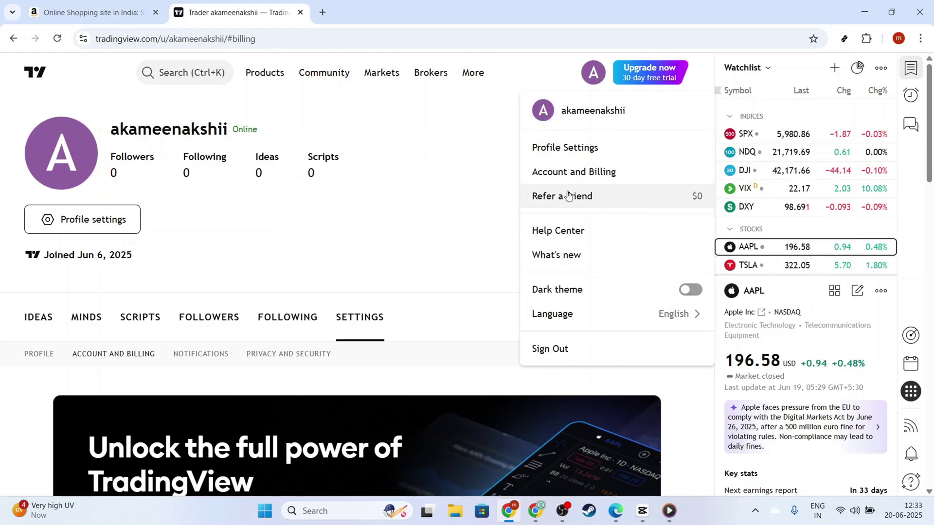
Step: Open the Help Center and browse the Trading help articles
left_click(570, 232)
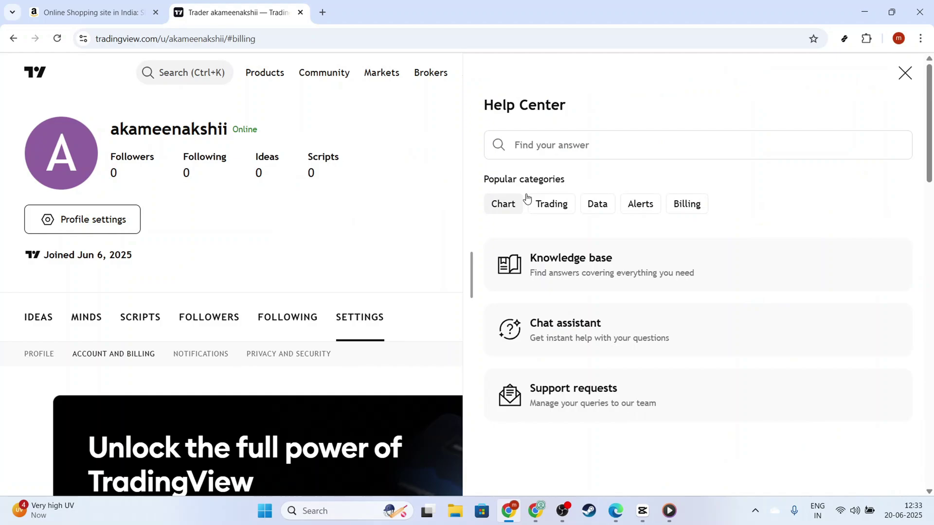
left_click(554, 206)
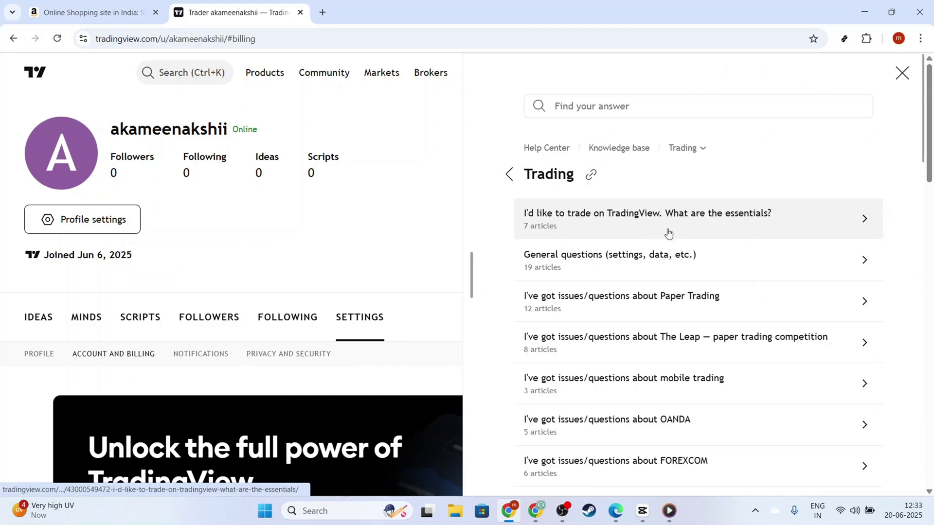
scroll(675, 232, "down", 5)
scroll(676, 232, "up", 5)
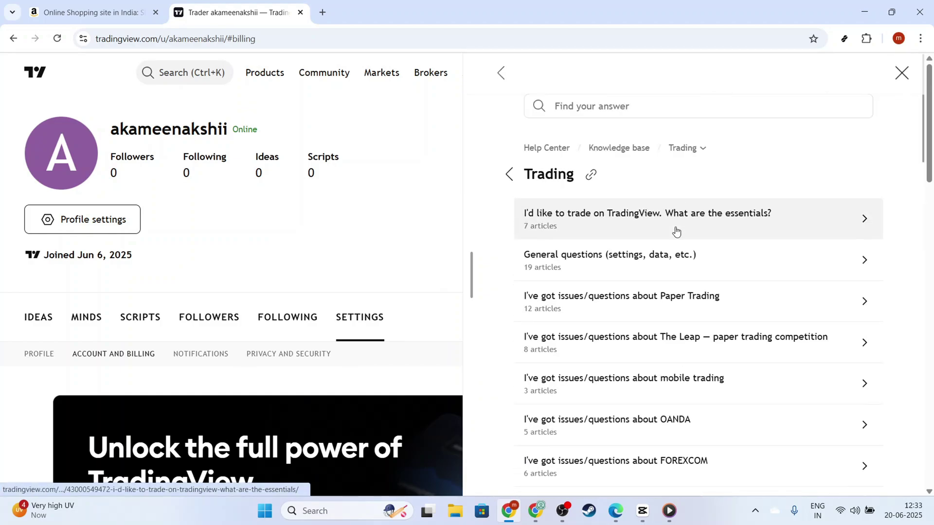
left_click(509, 175)
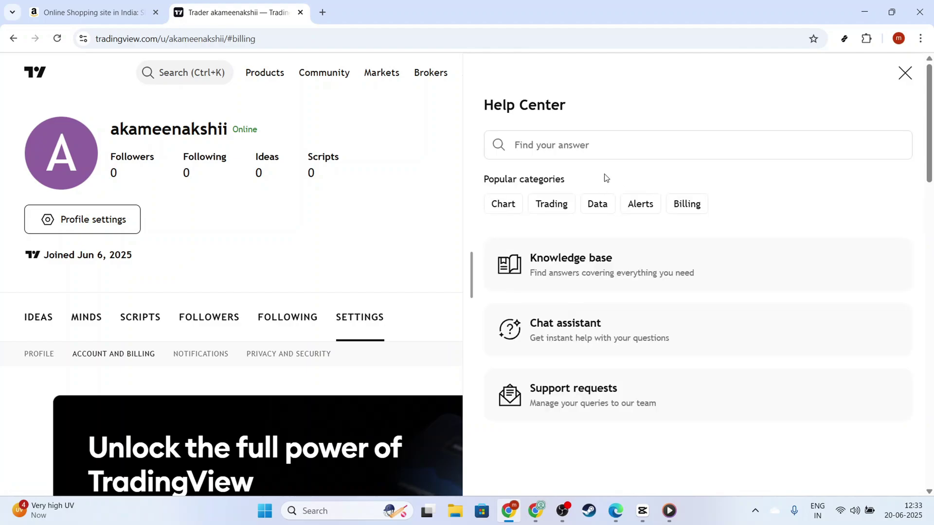
Step: View the Support requests page and return to the Help Center home
scroll(641, 256, "down", 7)
scroll(676, 276, "up", 5)
scroll(676, 277, "down", 12)
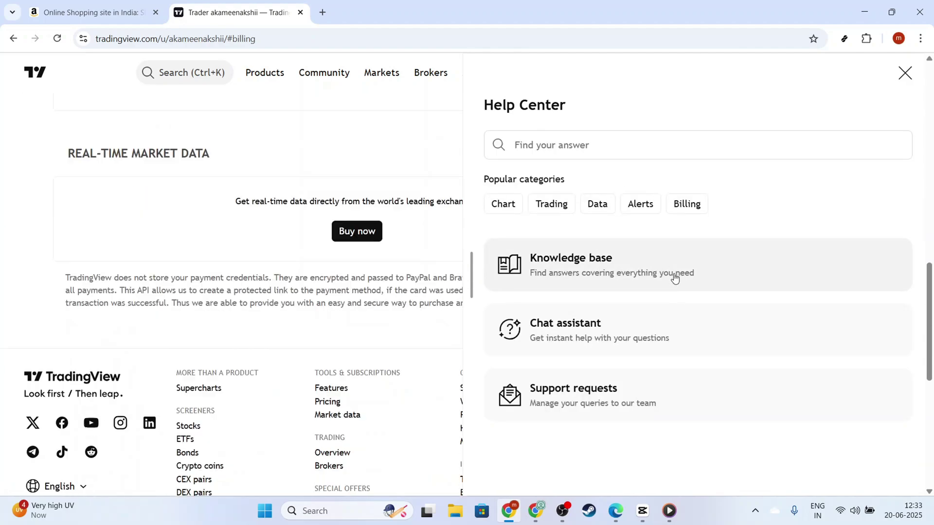
scroll(636, 313, "up", 15)
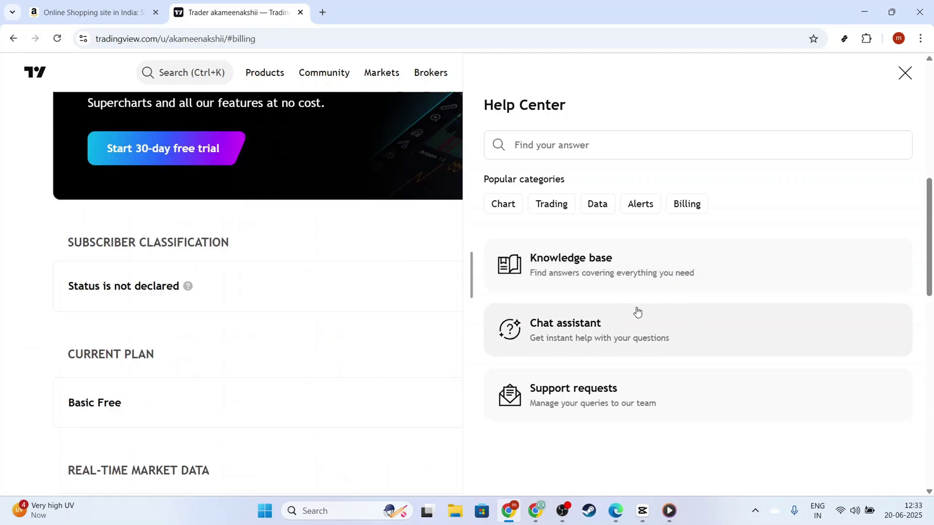
left_click(627, 389)
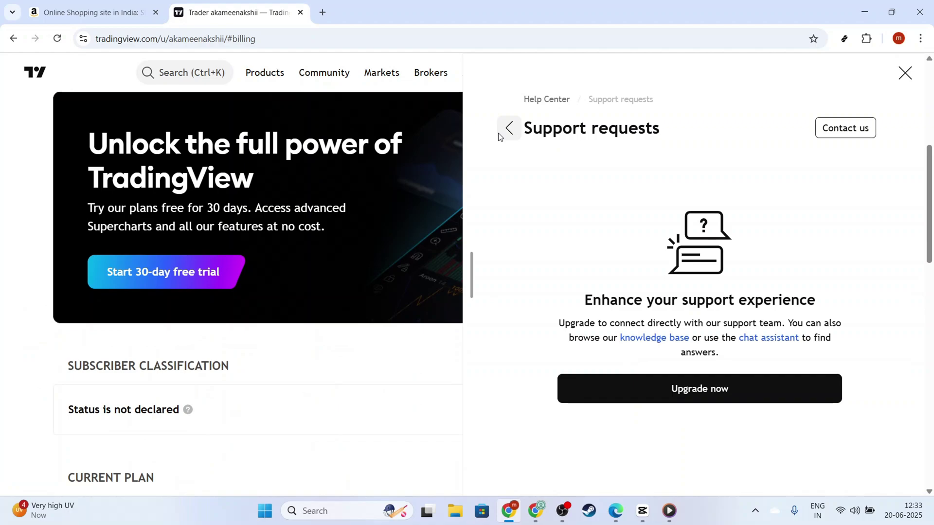
left_click(510, 129)
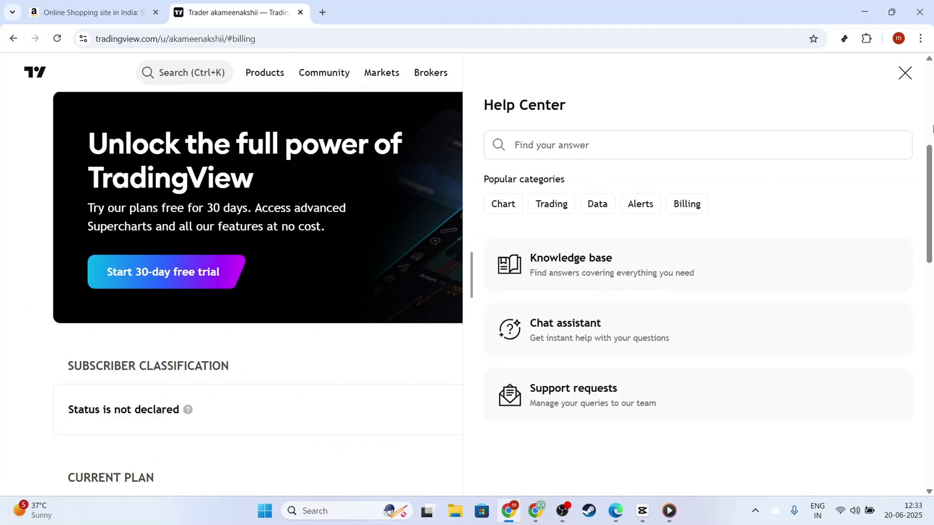
left_click(905, 73)
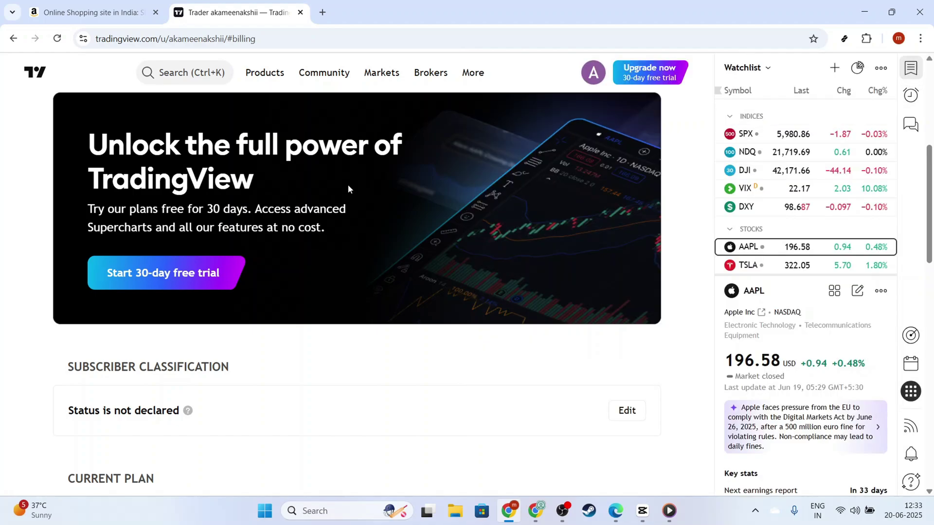
scroll(349, 189, "up", 4)
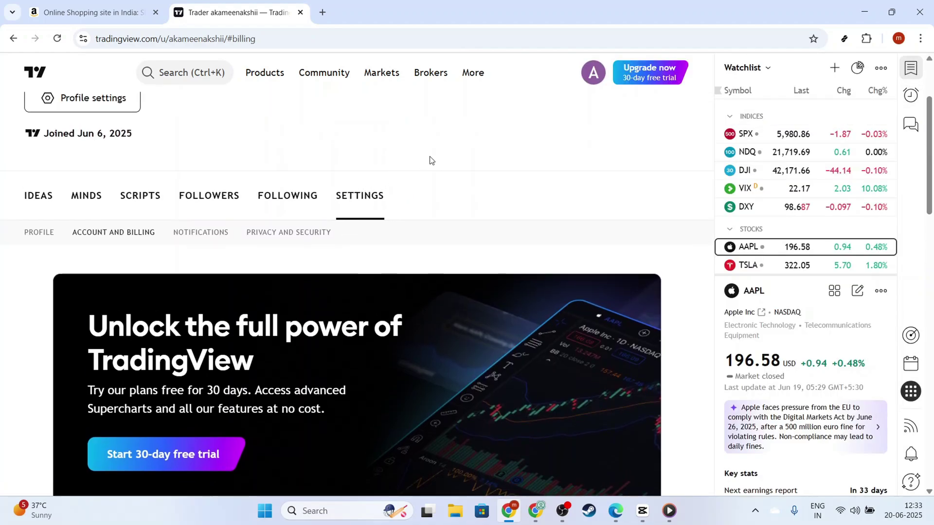